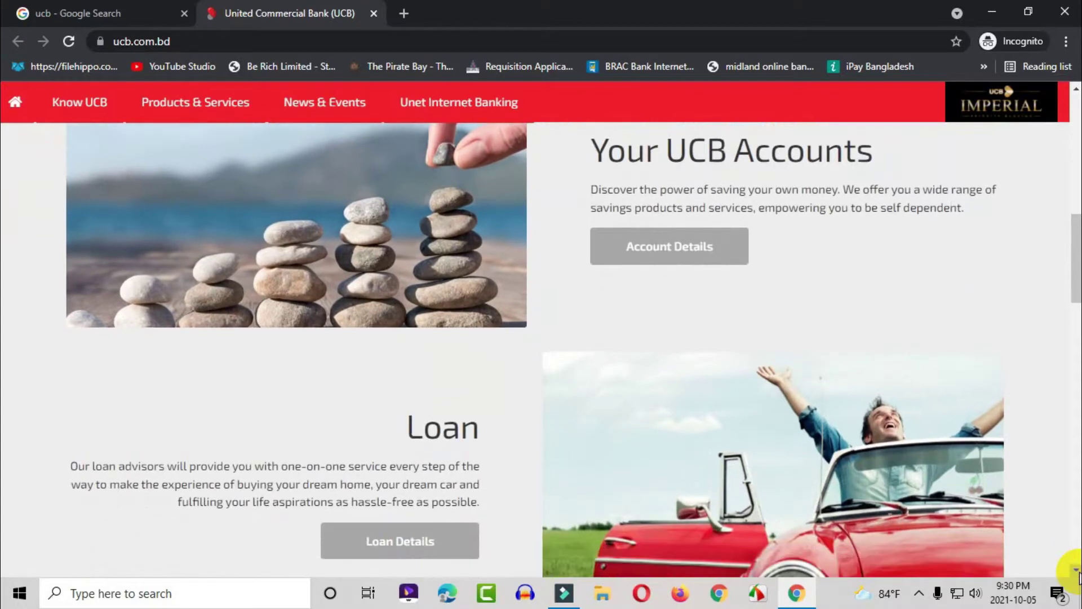
left_click_drag(1076, 572, 1077, 573)
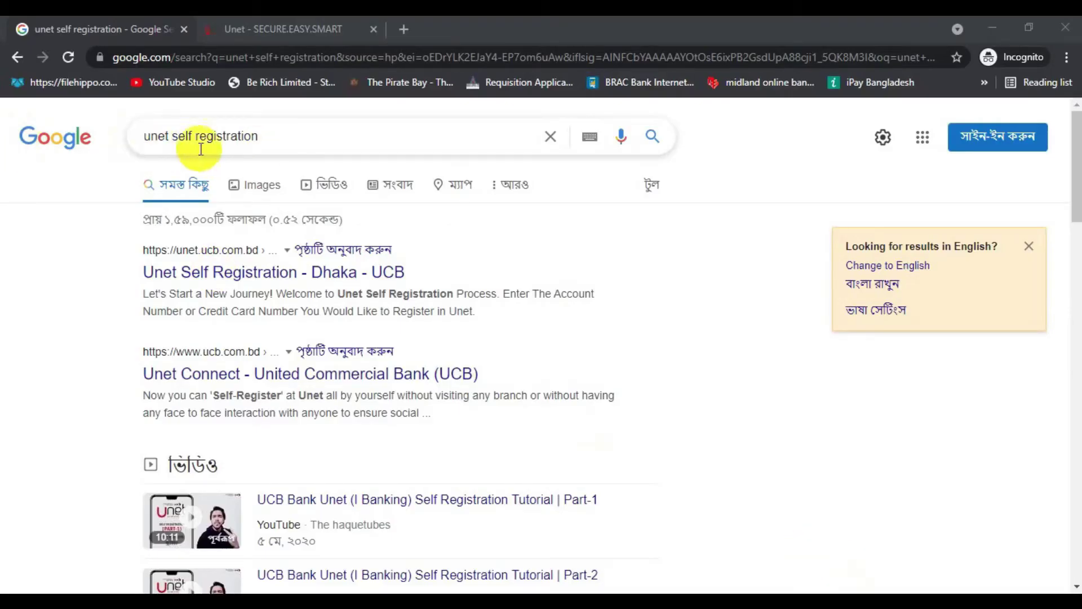
Step: Switch to the Unet self-registration page and place the cursor in the account number field
left_click(271, 25)
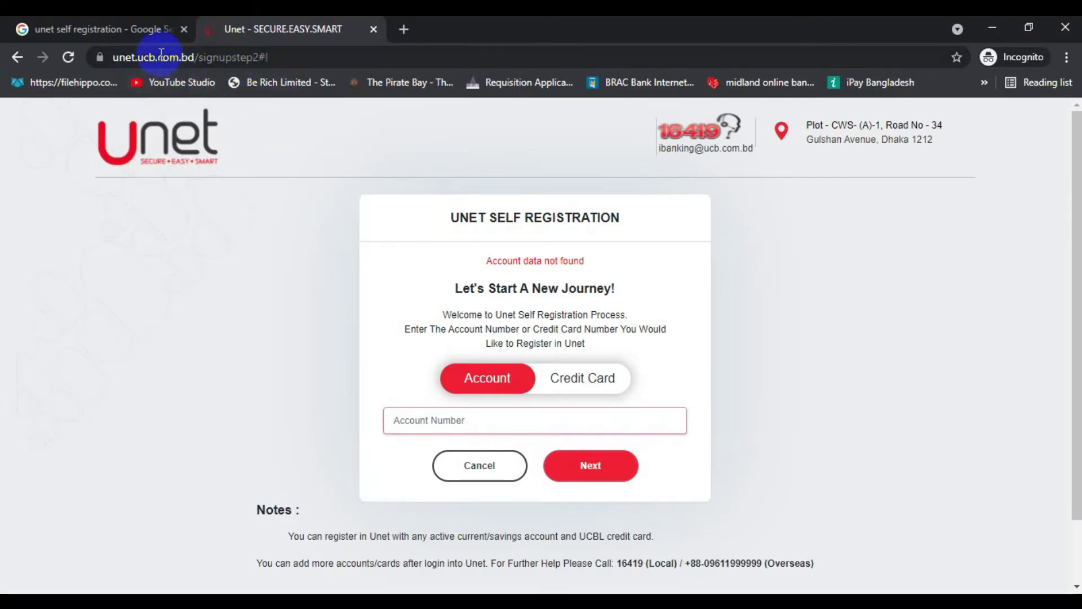
left_click(306, 90)
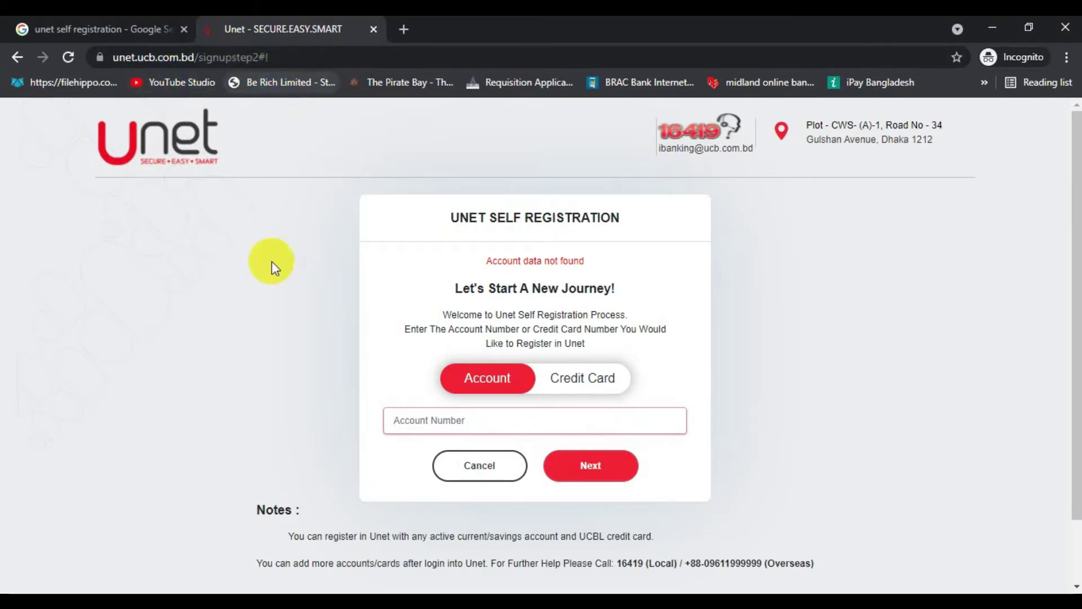
left_click(398, 420)
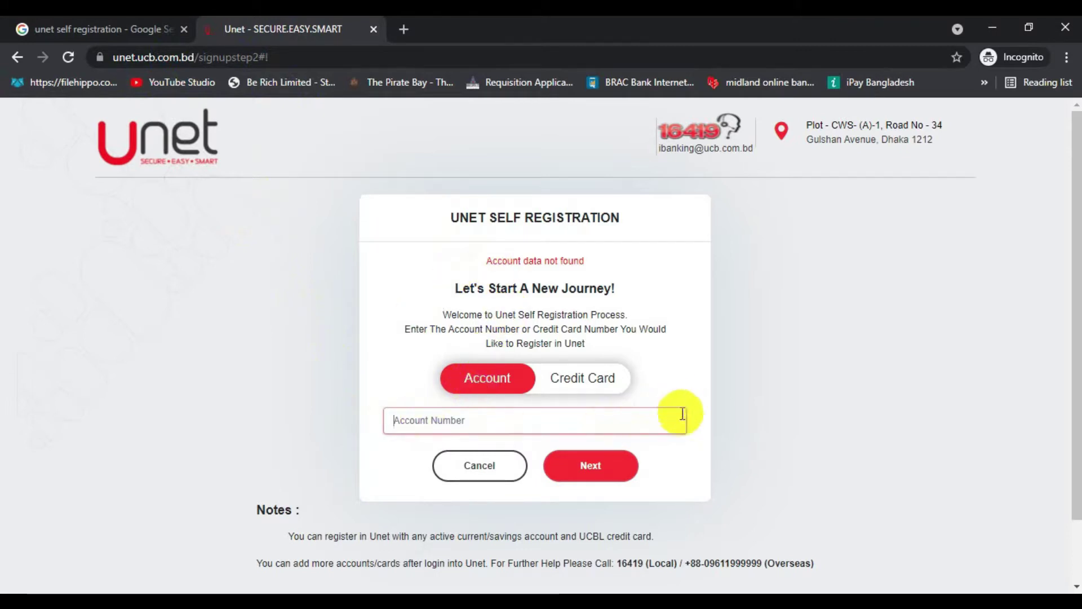
Step: Examine the client ID and card number fields of the Credit Card option, and return to registration by account number
left_click(589, 381)
left_click(465, 390)
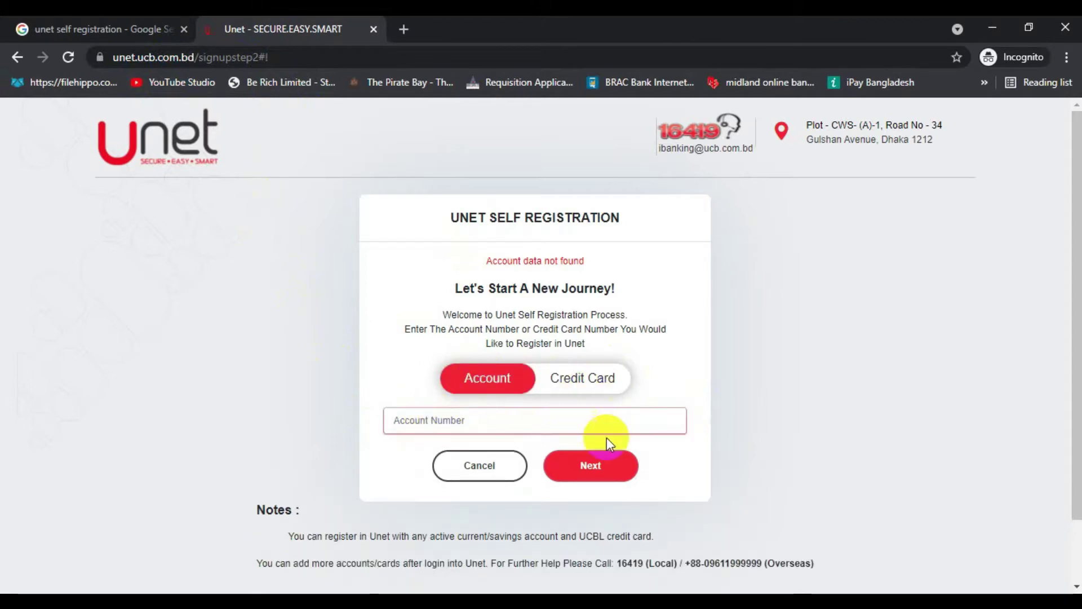
left_click(595, 381)
left_click(420, 420)
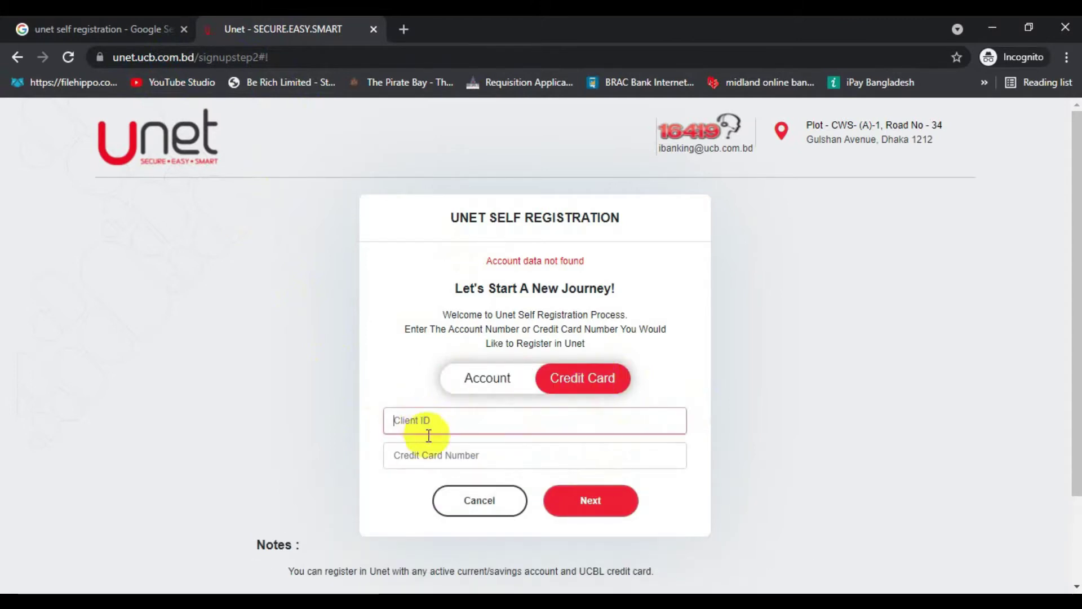
left_click(470, 458)
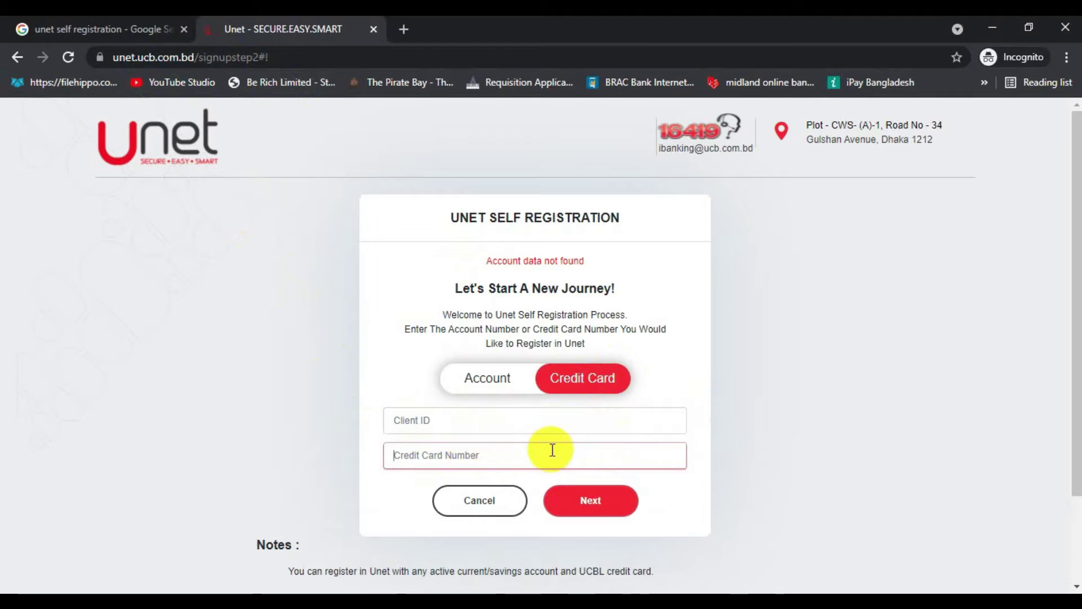
left_click(488, 382)
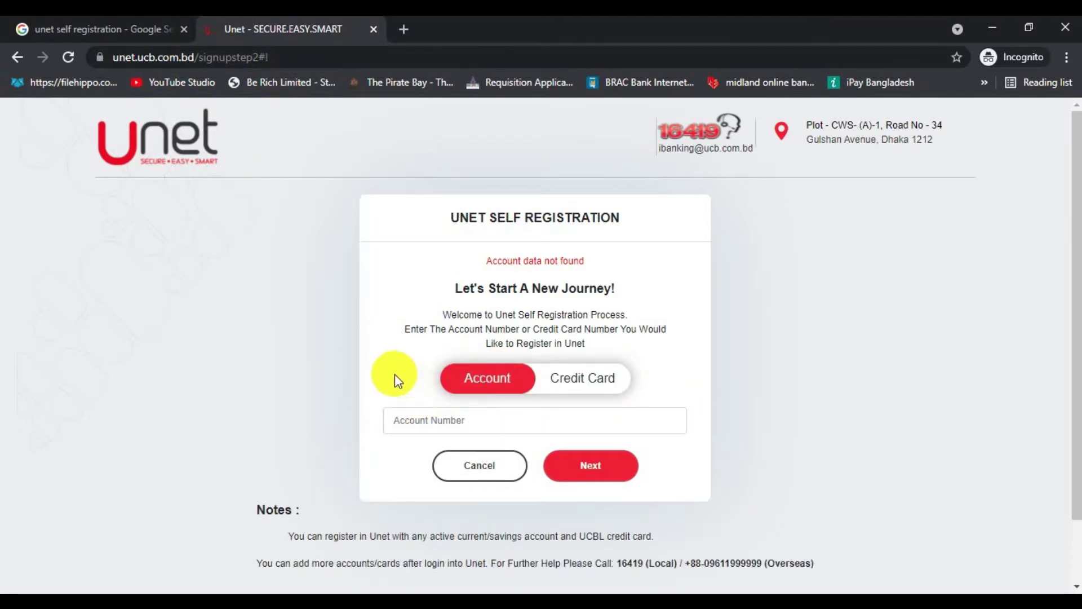
left_click(403, 425)
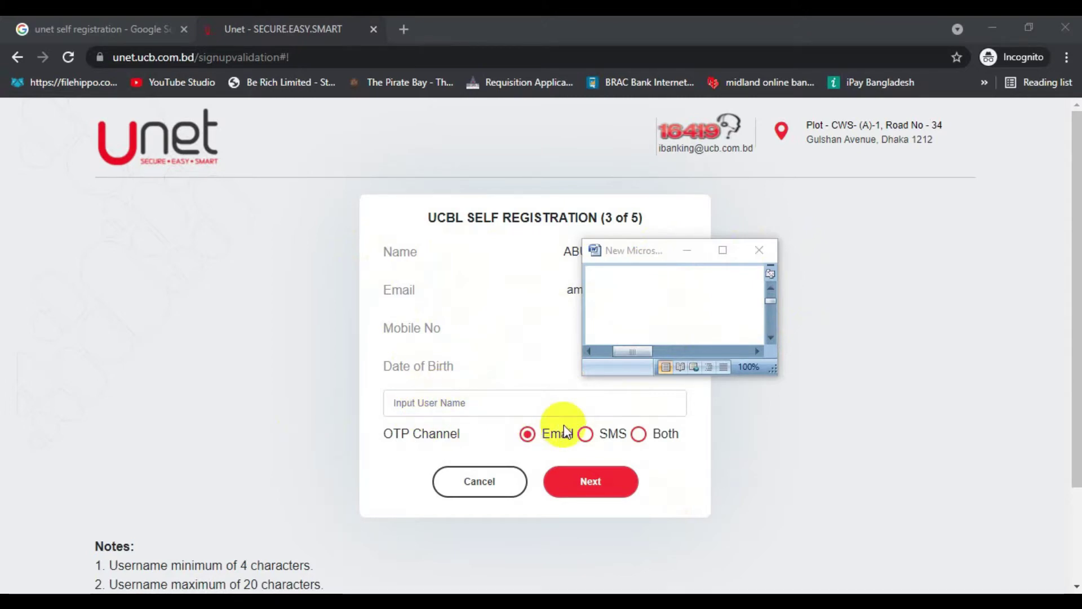
Step: Review the username rules and submit the registration details with Email as the OTP channel
scroll(564, 432, "down", 3)
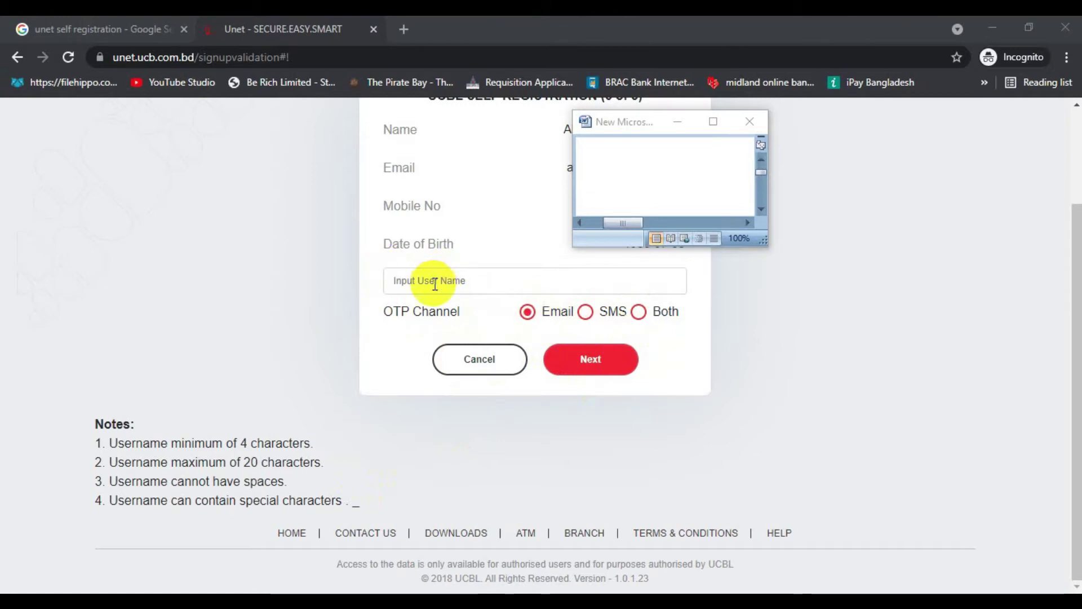
left_click(590, 364)
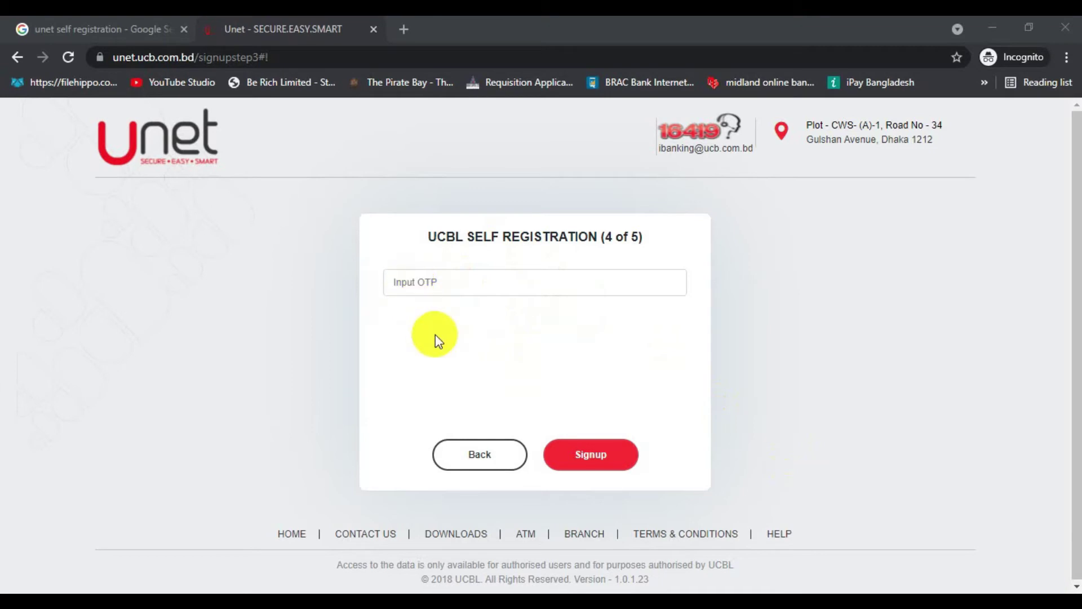
Step: Paste the OTP to complete the Unet sign-up and go on to the login page
key("ctrl+v")
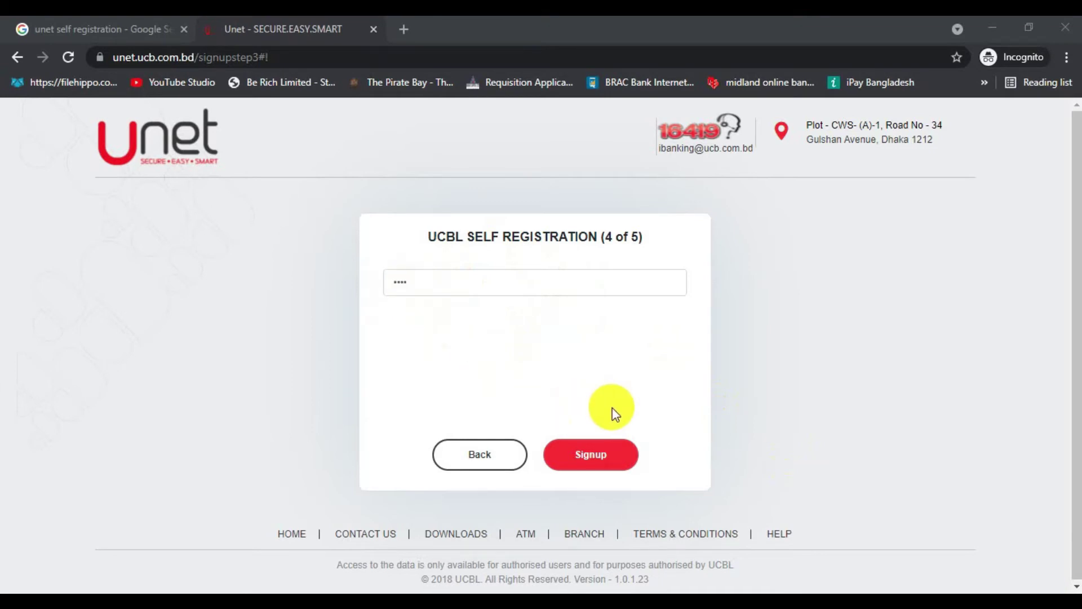
left_click(594, 456)
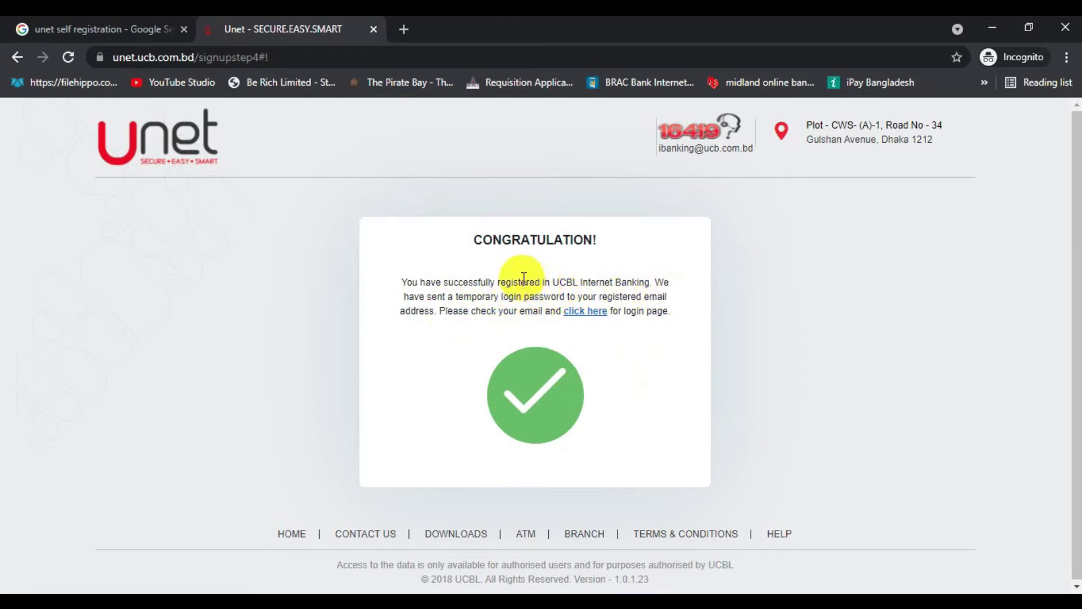
left_click(581, 313)
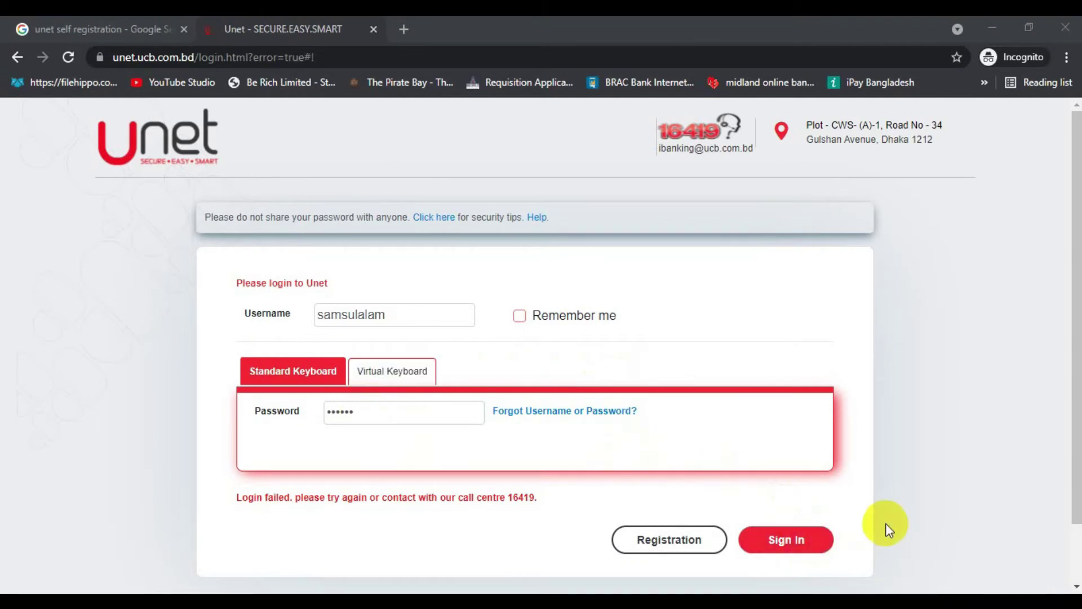
Step: Go from the login page to the UNET terms and conditions, accept them and save
left_click(669, 539)
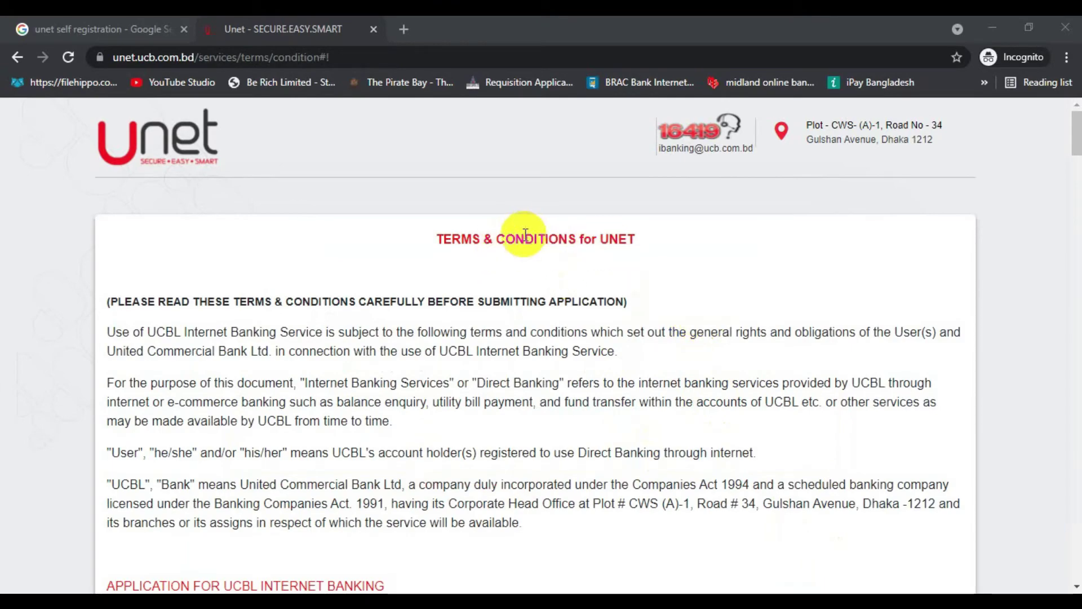
scroll(513, 260, "down", 2)
scroll(514, 264, "down", 1)
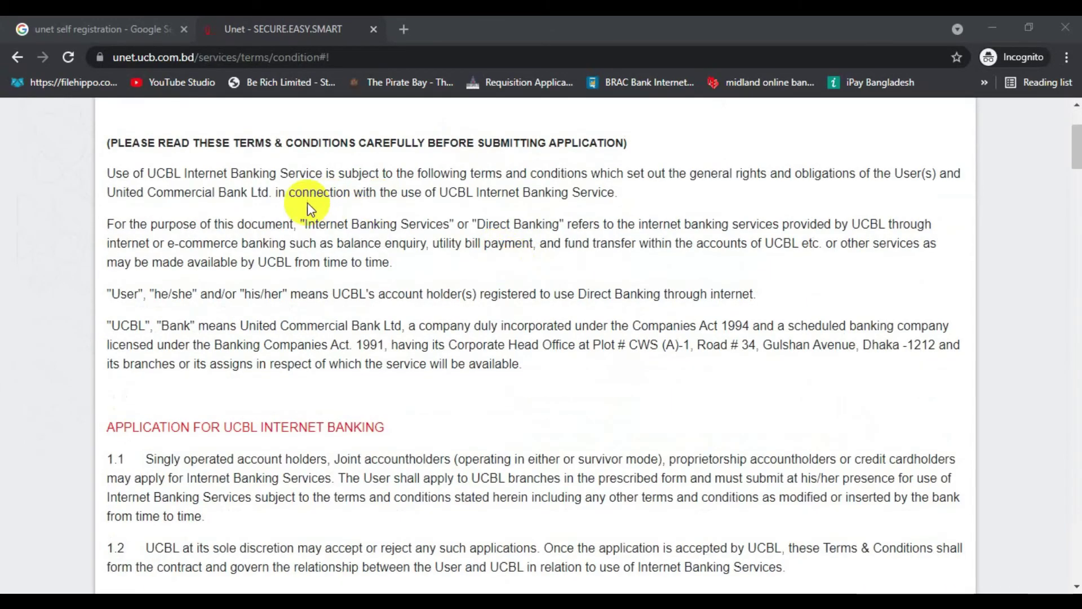
scroll(305, 206, "down", 3)
scroll(316, 217, "up", 6)
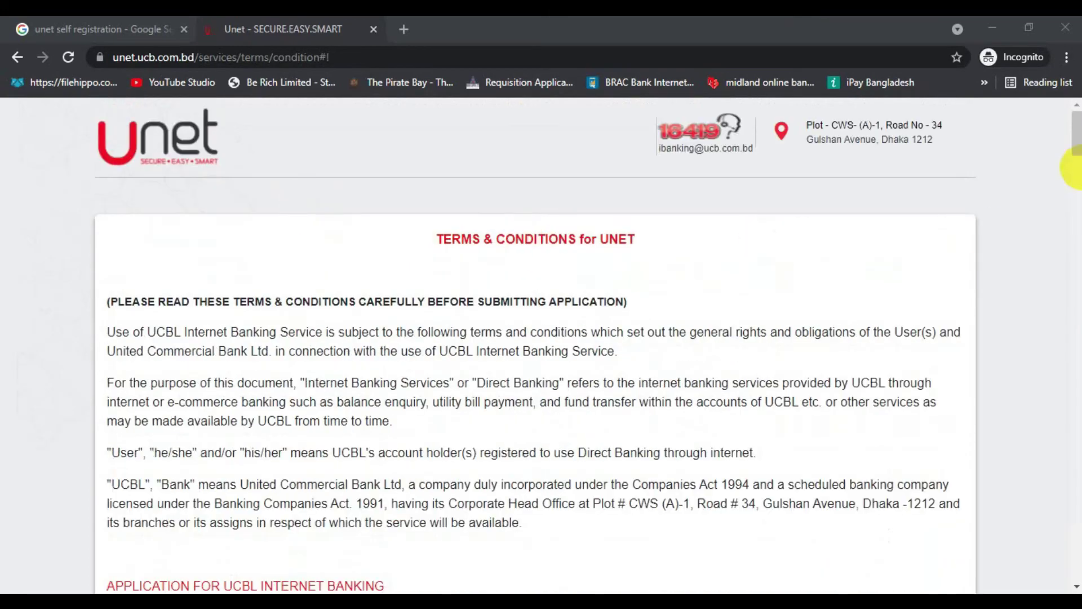
left_click(1075, 186)
left_click_drag(1077, 192, 1075, 548)
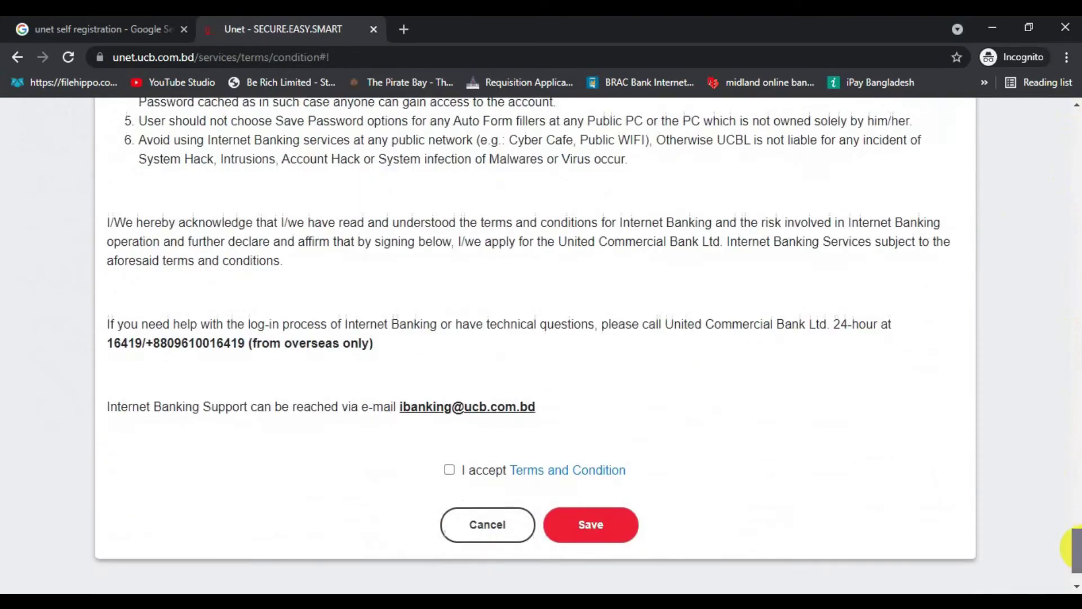
left_click(451, 505)
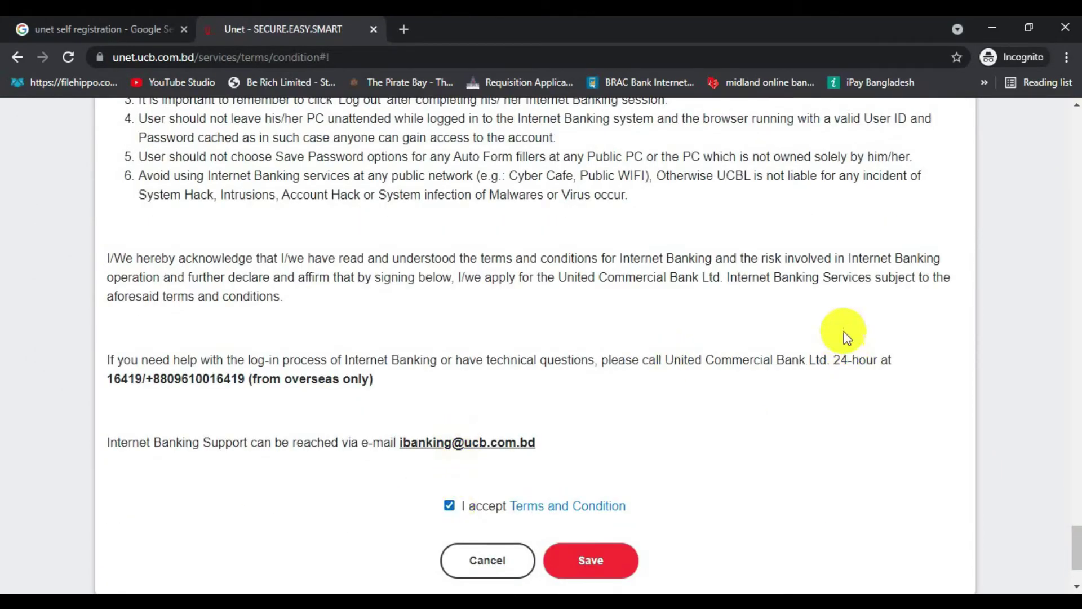
scroll(785, 512, "down", 2)
left_click(590, 447)
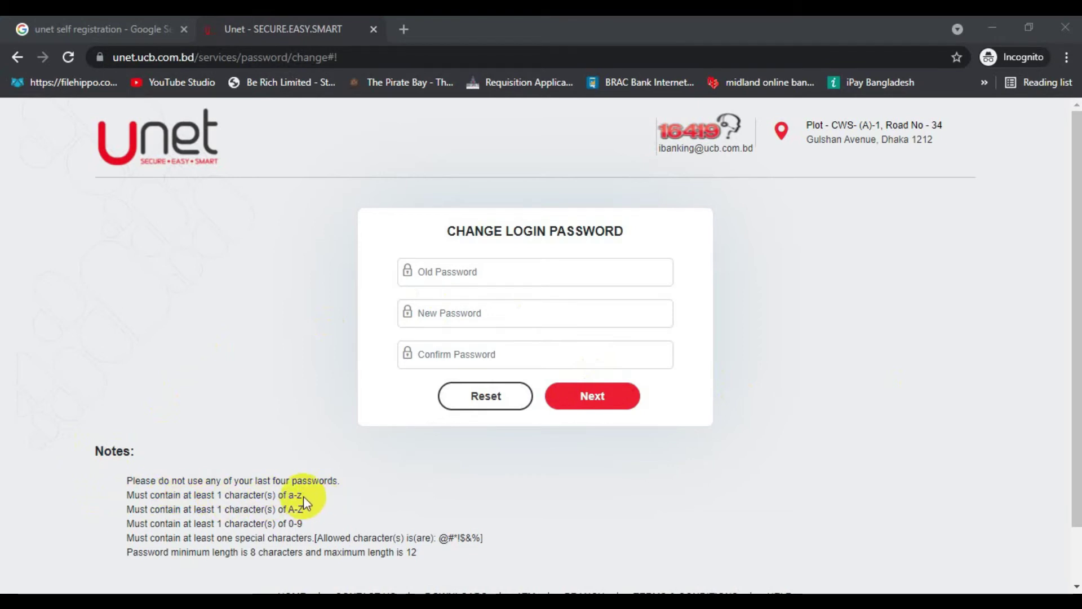
Step: Read the login password rules on required letters and digits, allowed special characters and length
mouse_move(292, 495)
left_mouse_down()
mouse_move(313, 500)
mouse_move(287, 510)
left_mouse_up()
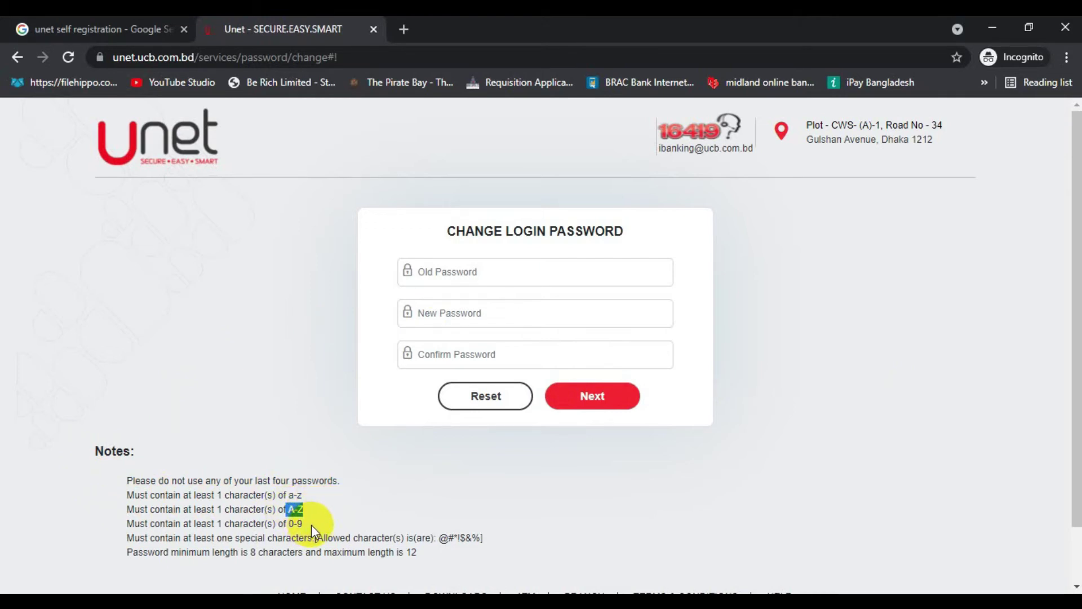
left_click_drag(287, 524, 340, 522)
left_click(340, 522)
scroll(389, 495, "down", 1)
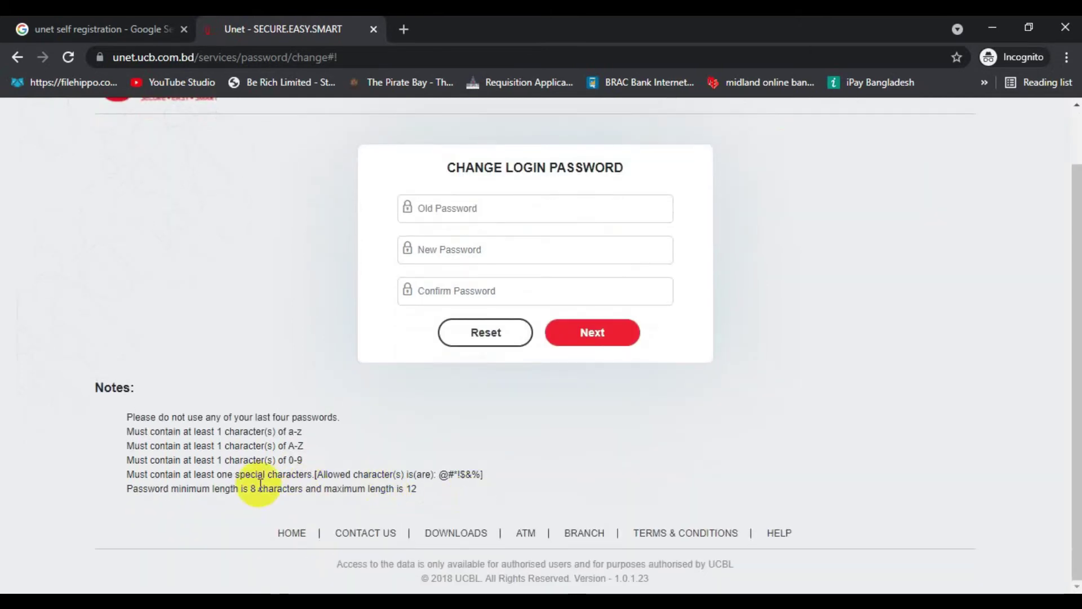
left_click_drag(240, 476, 515, 485)
left_click(497, 472)
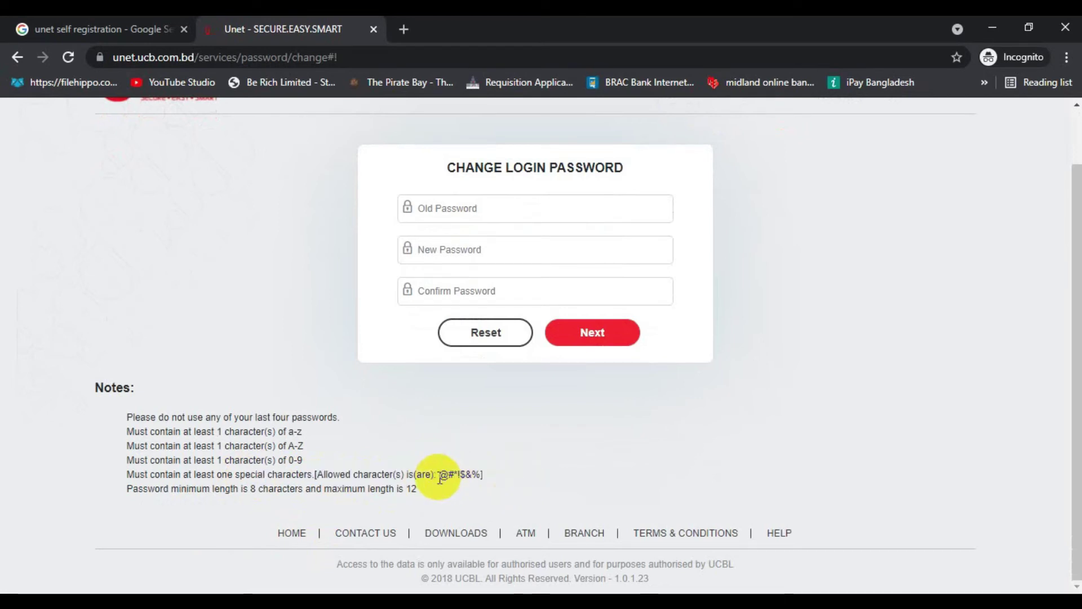
left_click_drag(438, 476, 512, 474)
left_click(512, 475)
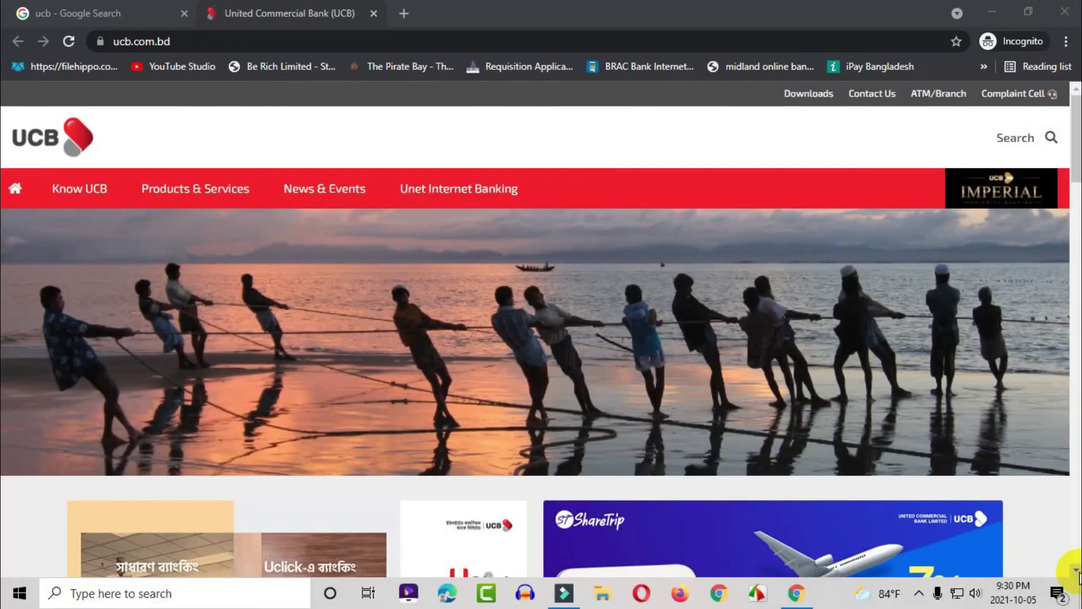
scroll(1077, 572, "down", 2)
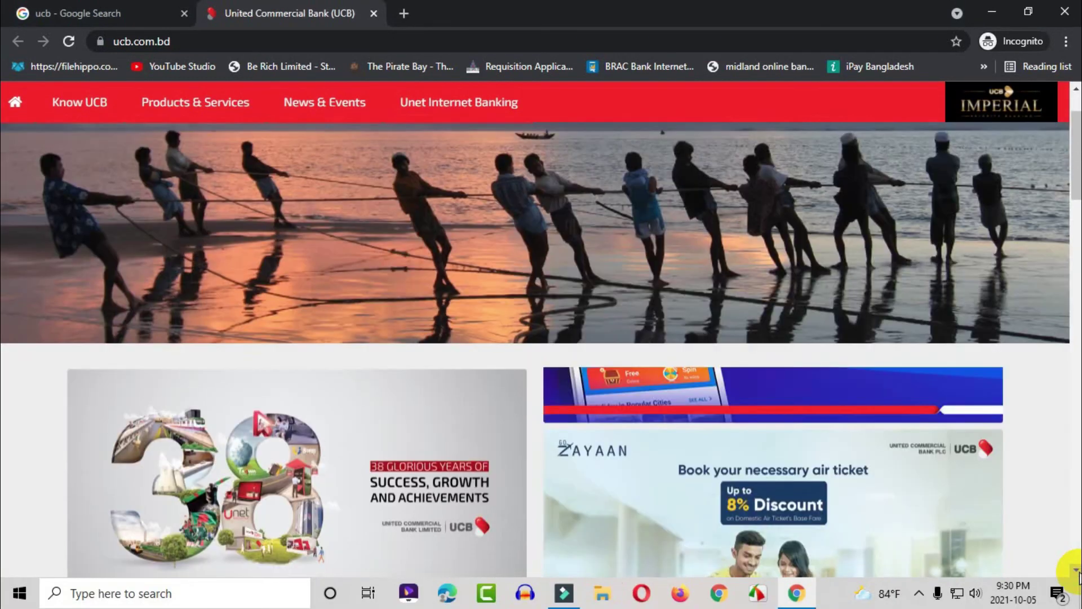
scroll(1077, 575, "down", 4)
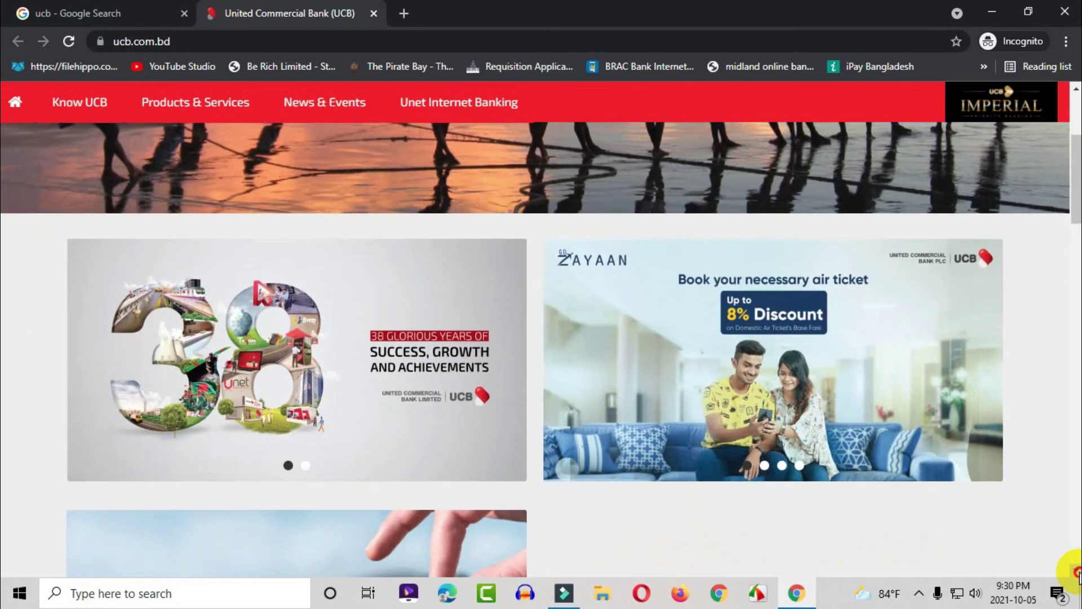
scroll(1077, 572, "down", 3)
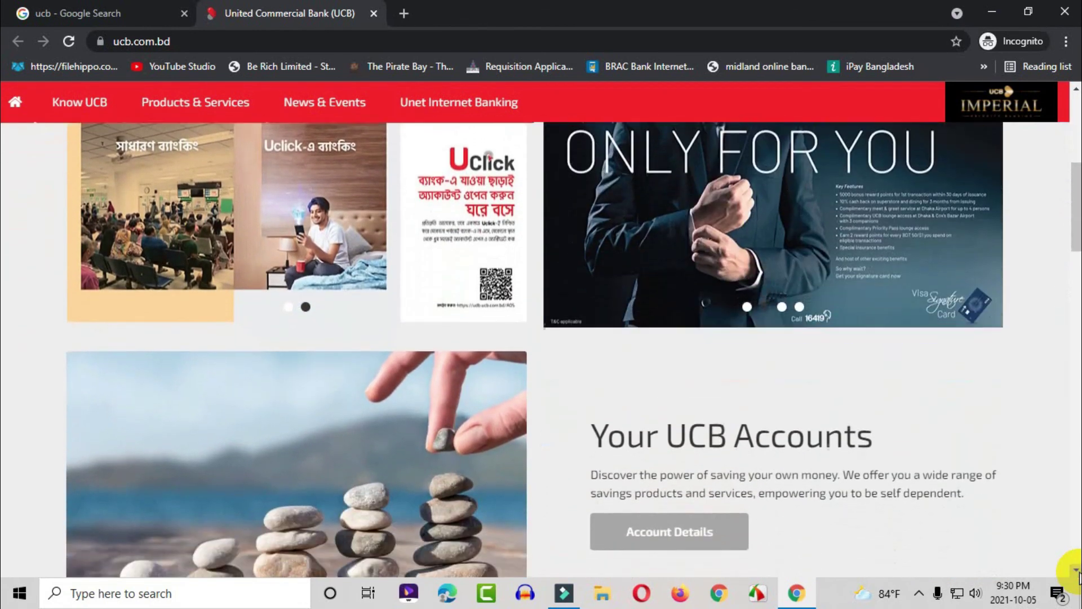
scroll(1076, 572, "down", 3)
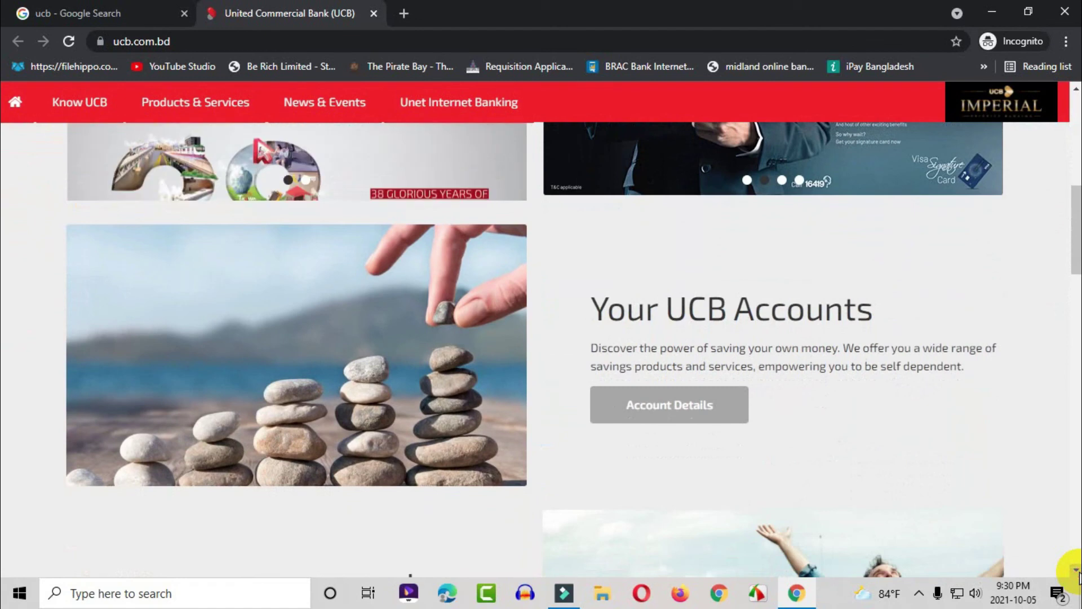
scroll(1076, 572, "down", 3)
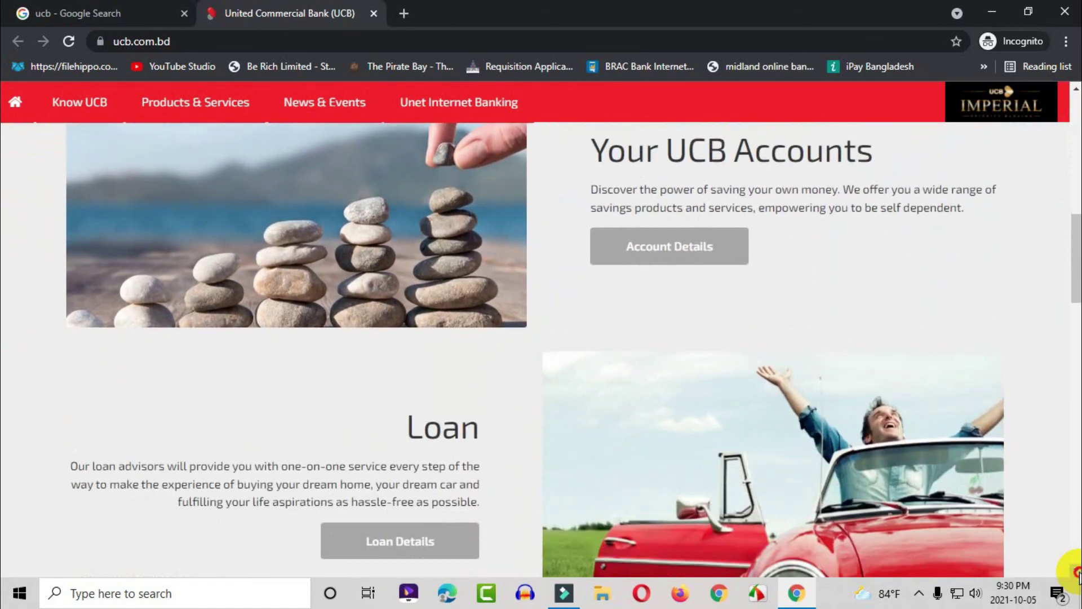
scroll(1077, 572, "down", 3)
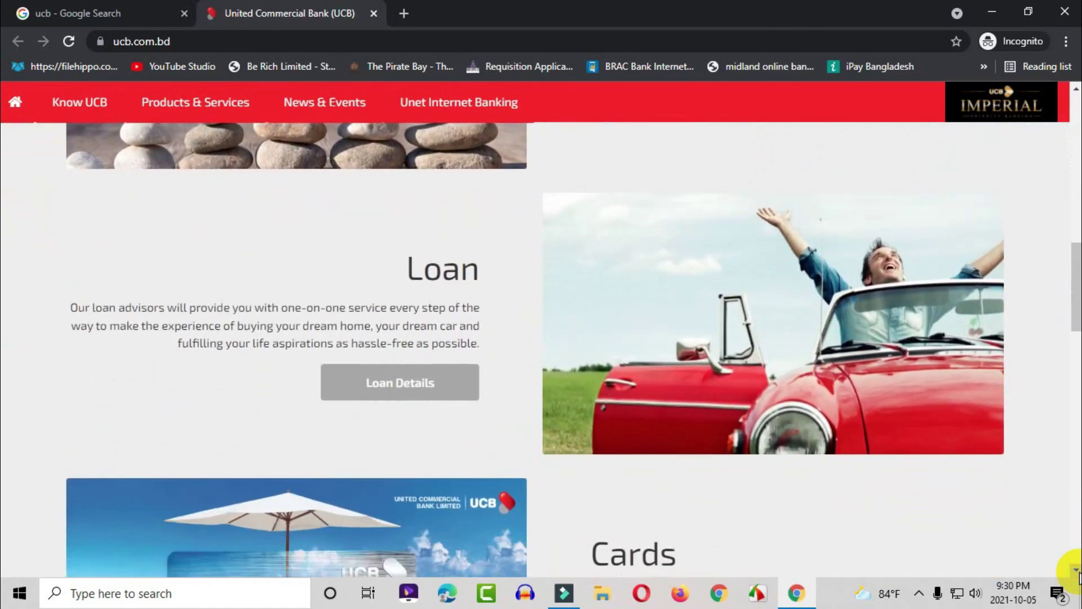
scroll(1077, 572, "down", 3)
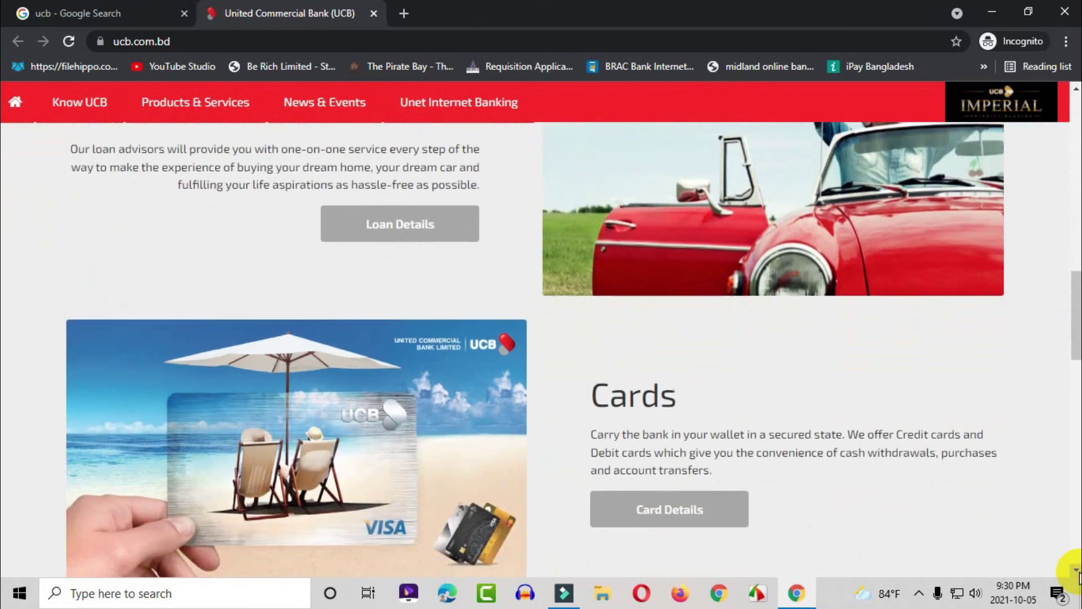